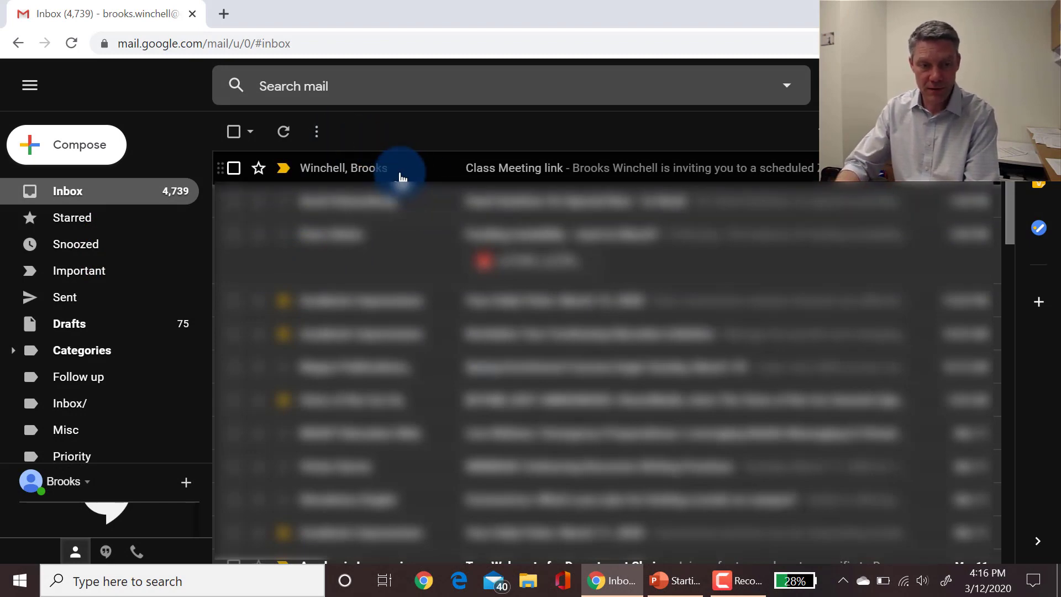
# Open the Class Meeting link invitation email and scroll to its Zoom join link and dial-in details.
pyautogui.click(396, 169)
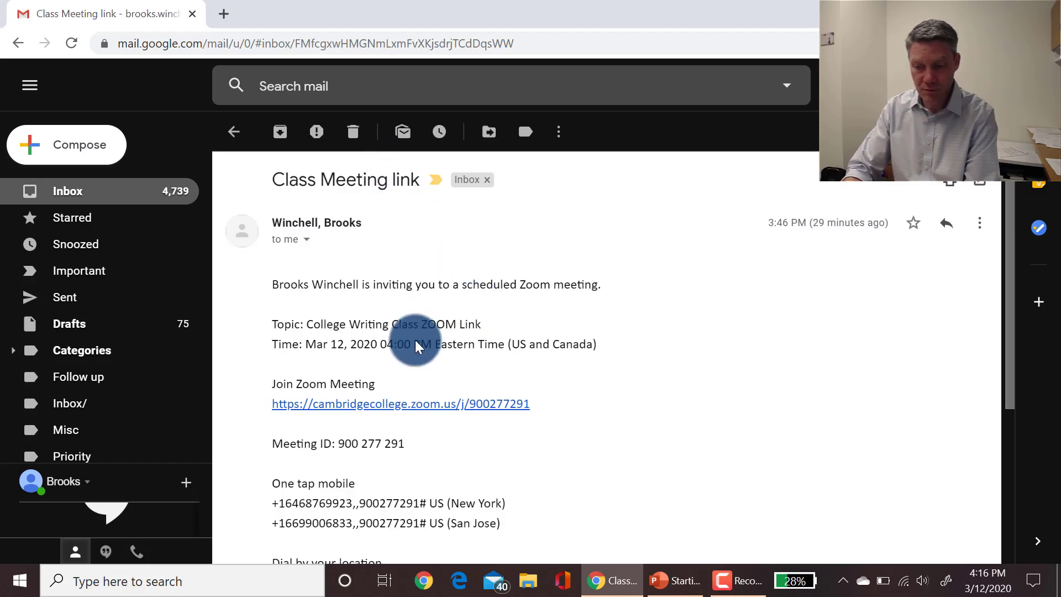
pyautogui.scroll(-2, 416, 341)
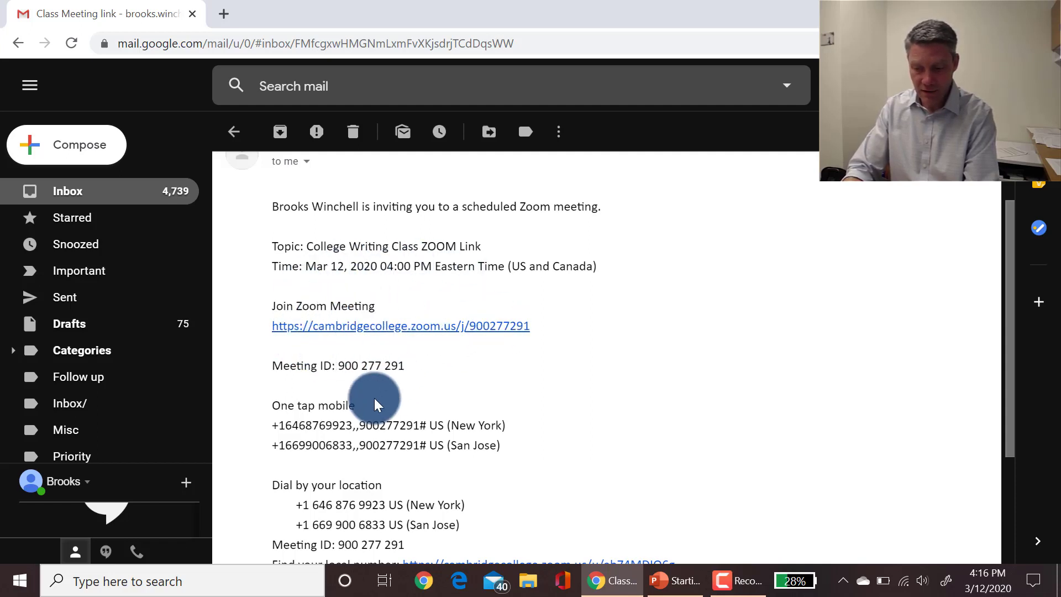
pyautogui.scroll(-1, 368, 395)
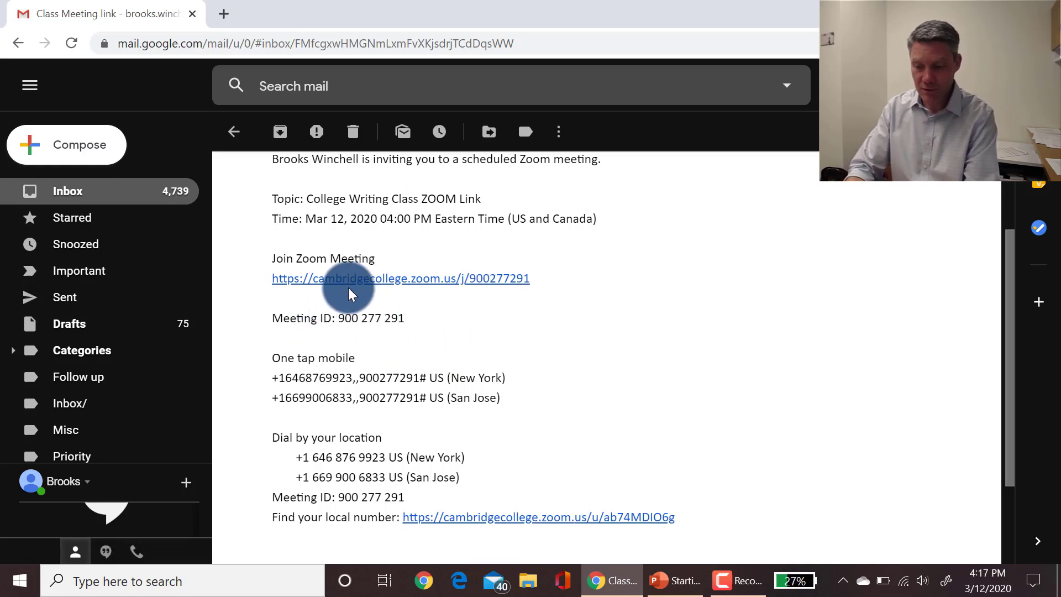
# Follow the Join Zoom Meeting link, download the Zoom client, and run the installer.
pyautogui.click(384, 287)
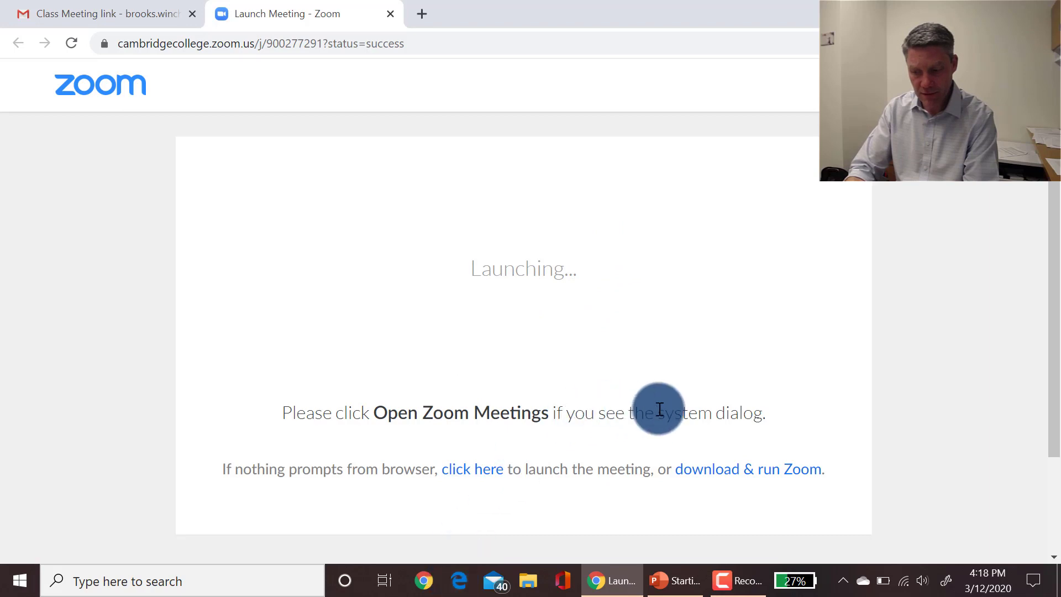
pyautogui.click(741, 471)
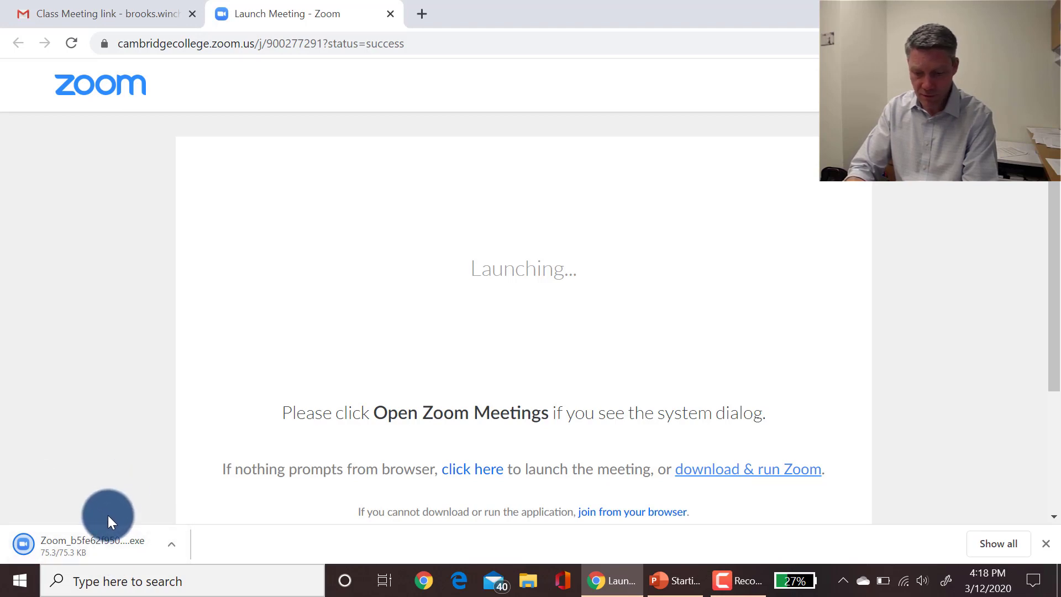
pyautogui.click(103, 535)
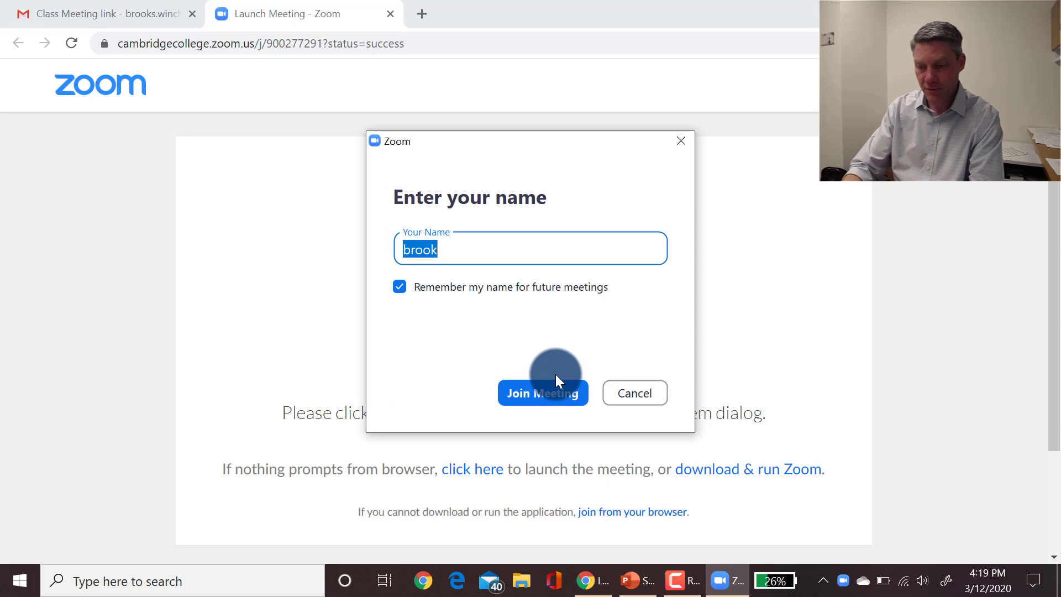
# Replace the prefilled name with your full name and join the meeting without video.
pyautogui.press('BackSpace')
pyautogui.write('Brook')
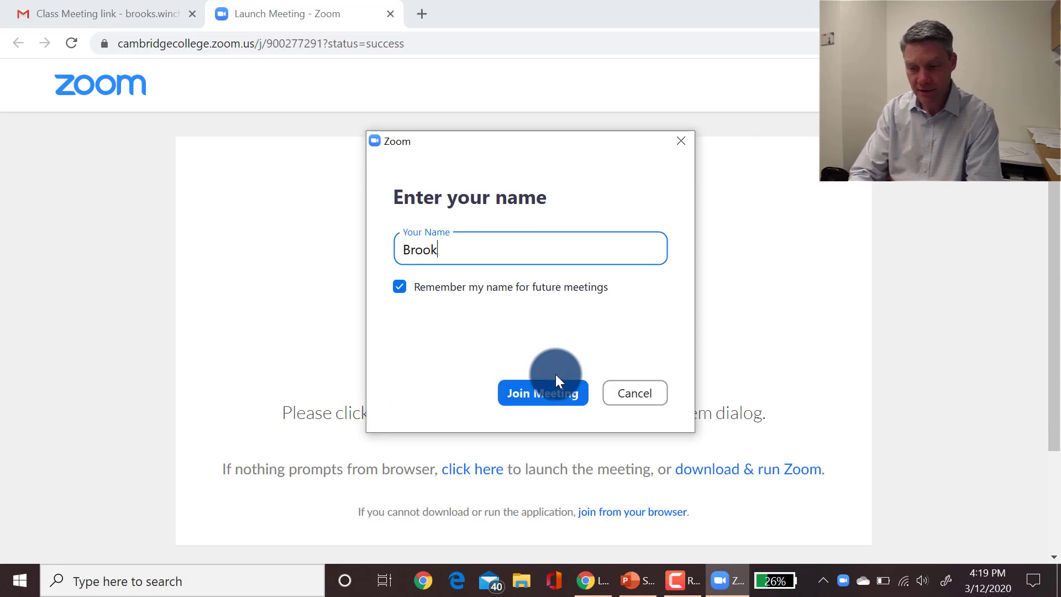
pyautogui.write('s Winchell')
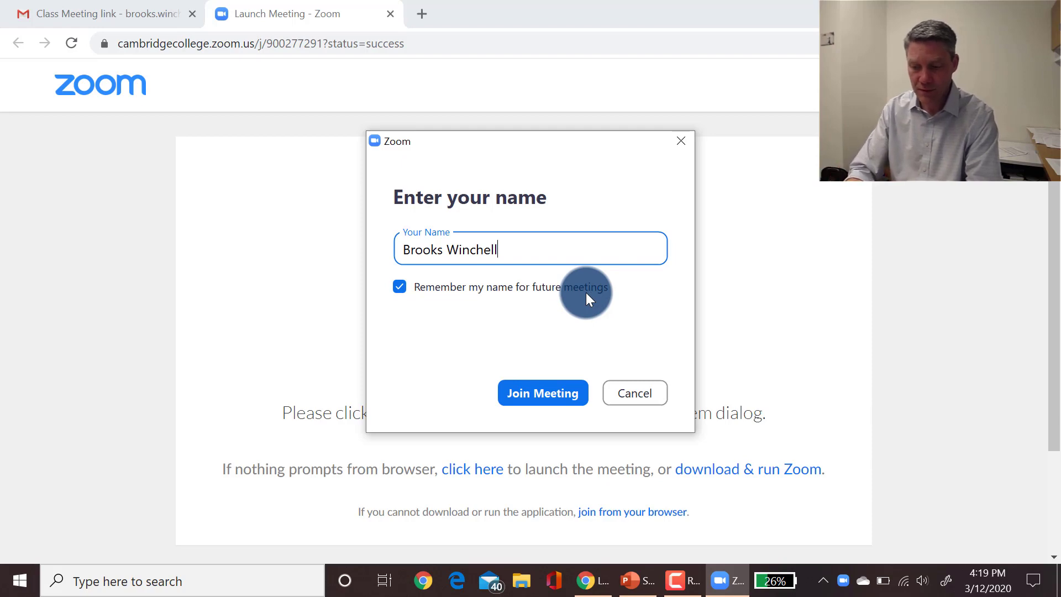
pyautogui.click(549, 393)
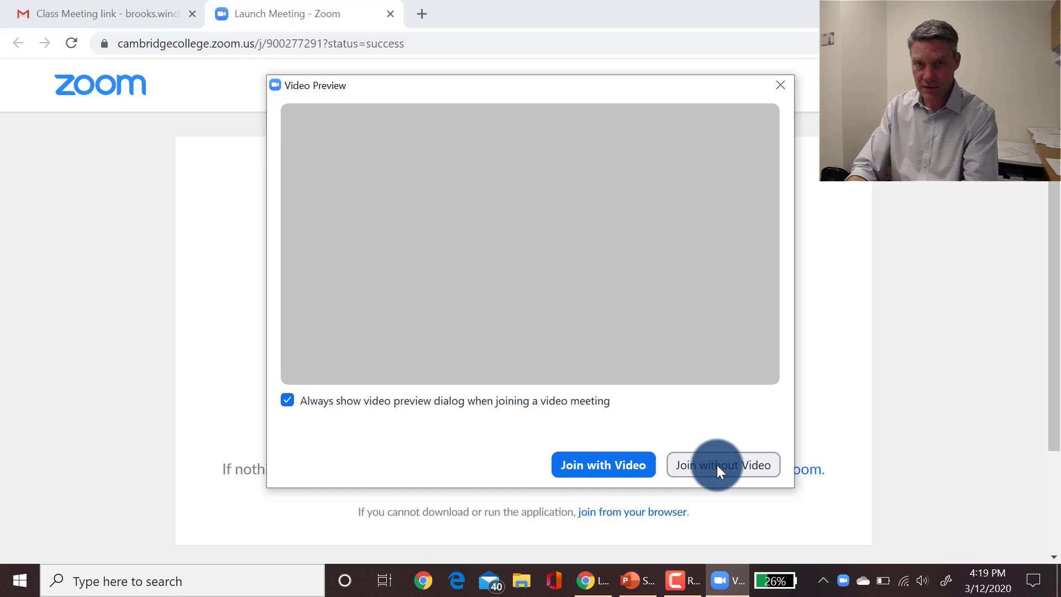
pyautogui.click(735, 471)
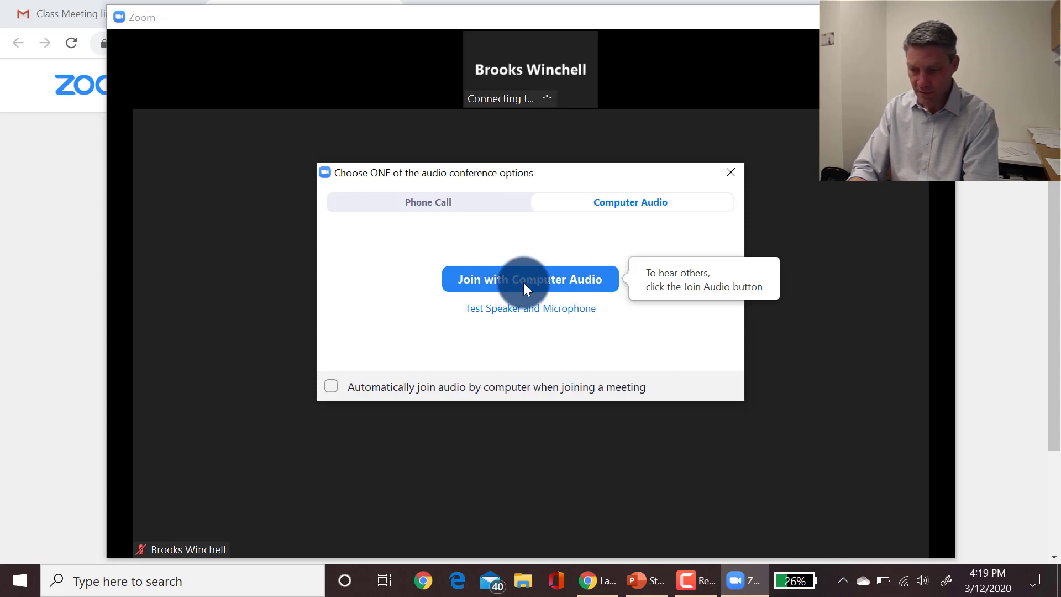
# Pass the speaker and microphone tests, then connect with computer audio.
pyautogui.click(528, 310)
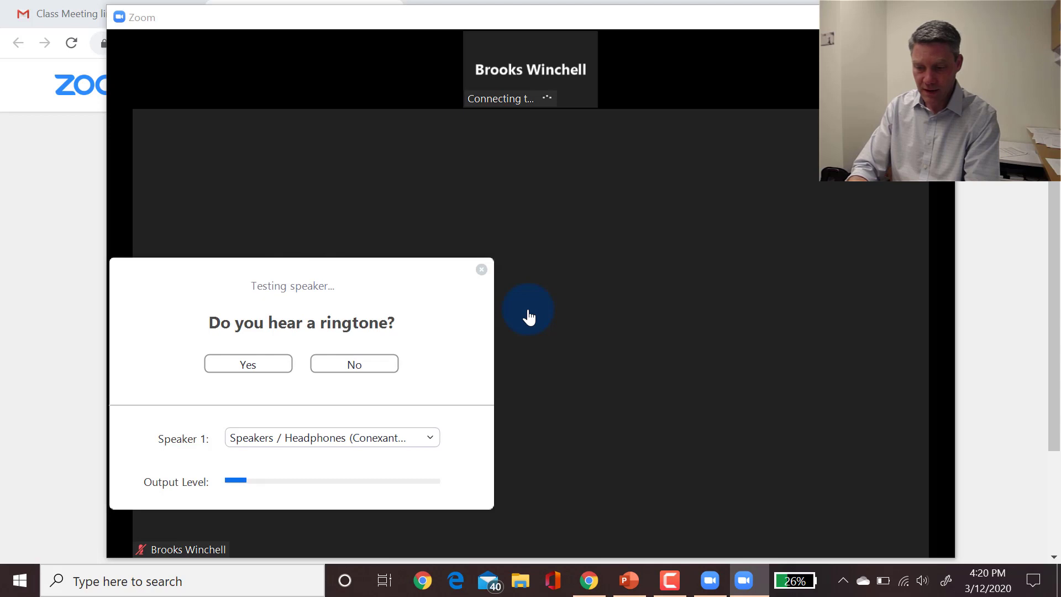
pyautogui.click(261, 361)
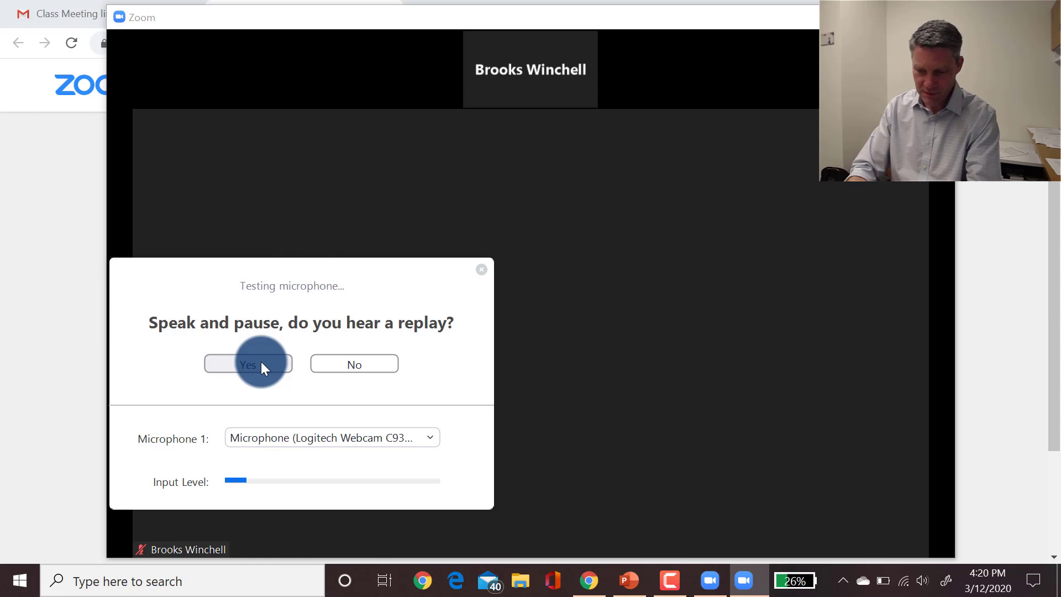
pyautogui.click(261, 361)
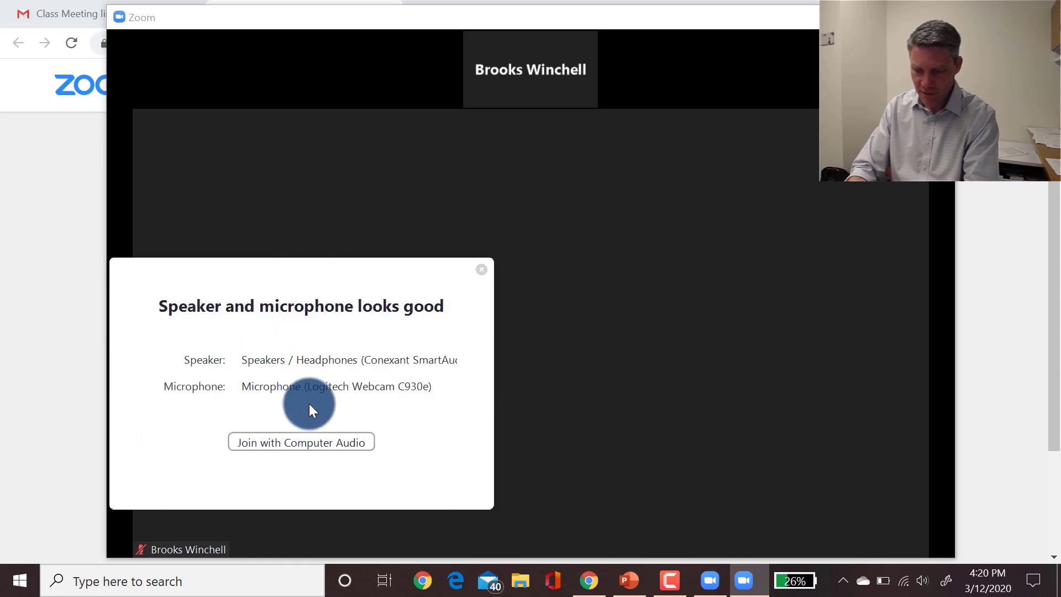
pyautogui.click(314, 438)
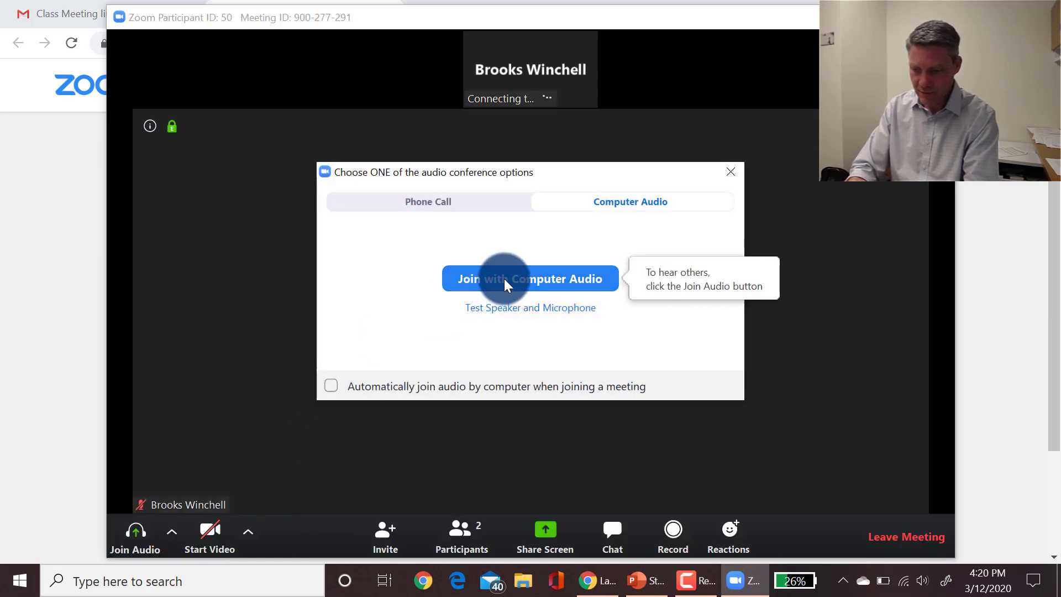
pyautogui.click(541, 280)
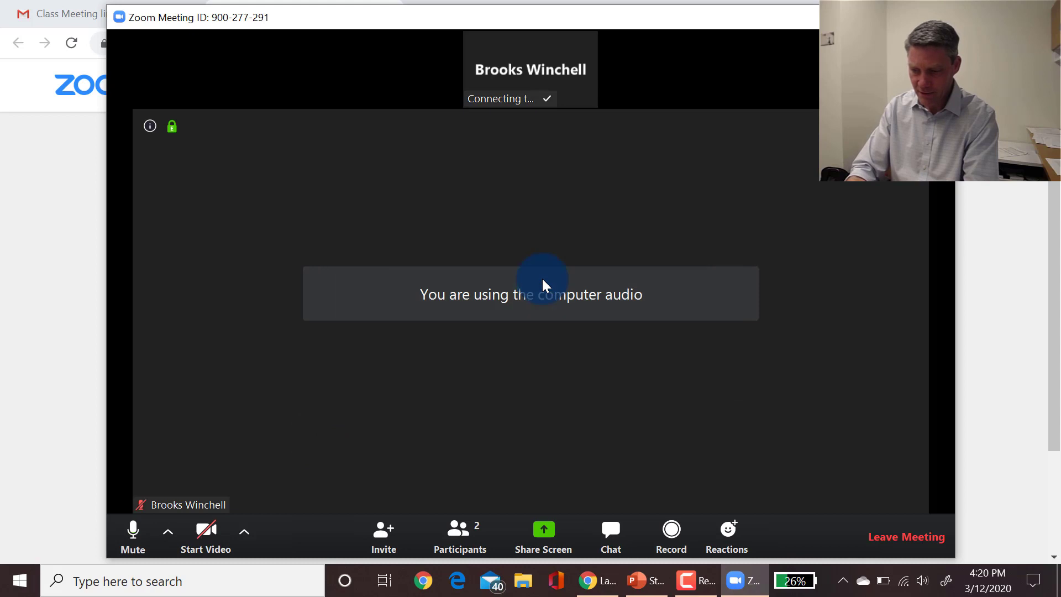
# Mute your microphone with the Mute button on the meeting toolbar.
pyautogui.click(624, 322)
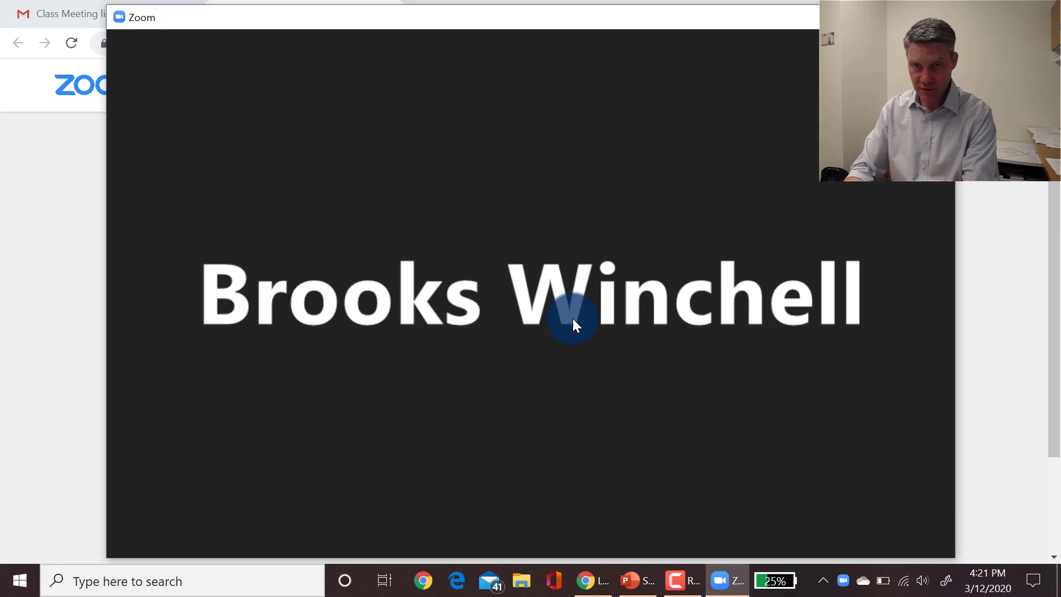
pyautogui.moveTo(810, 232)
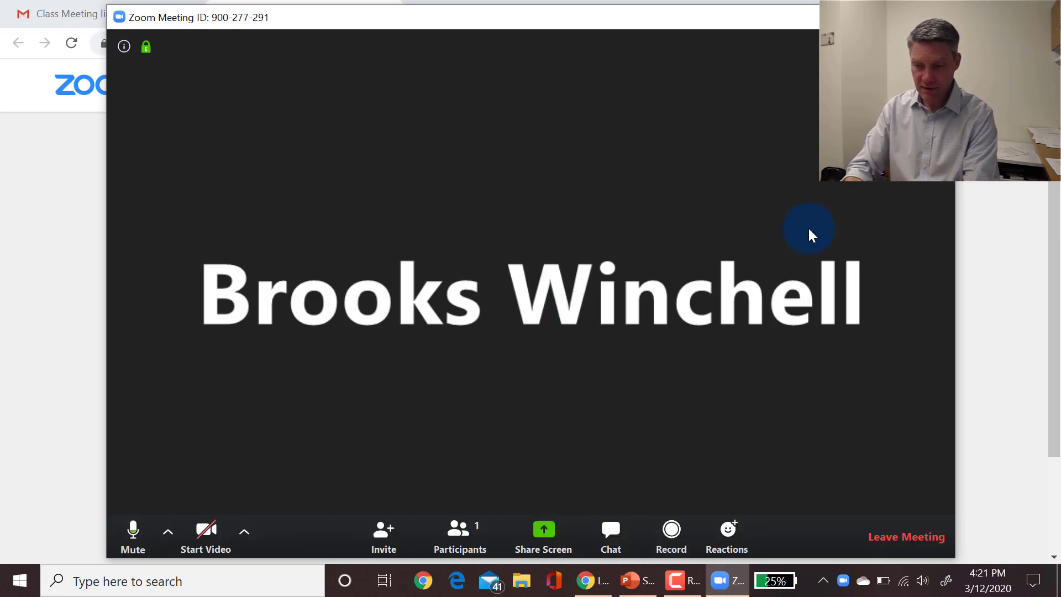
pyautogui.click(133, 533)
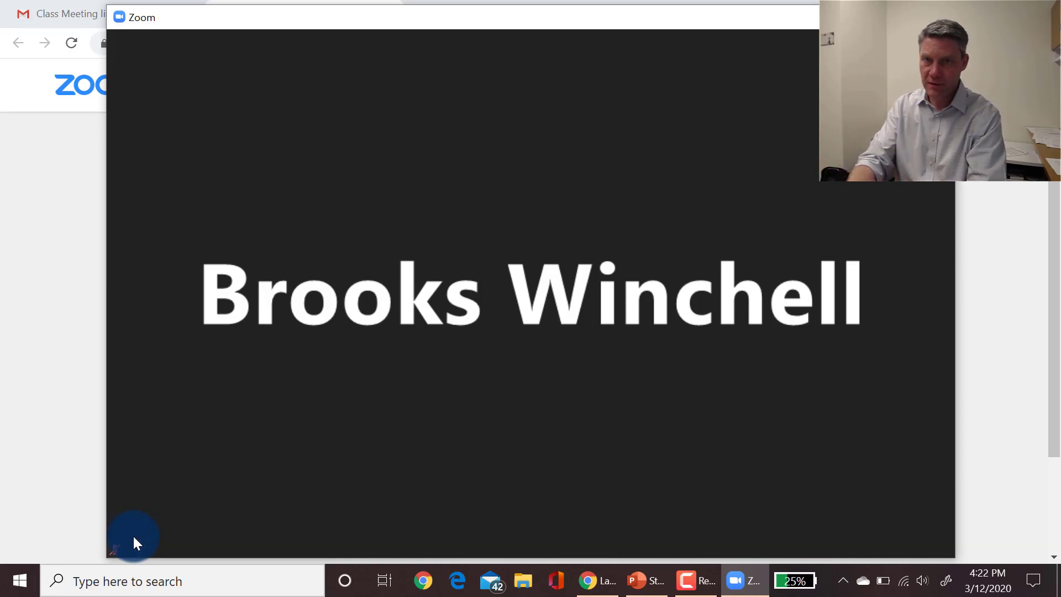
pyautogui.moveTo(381, 524)
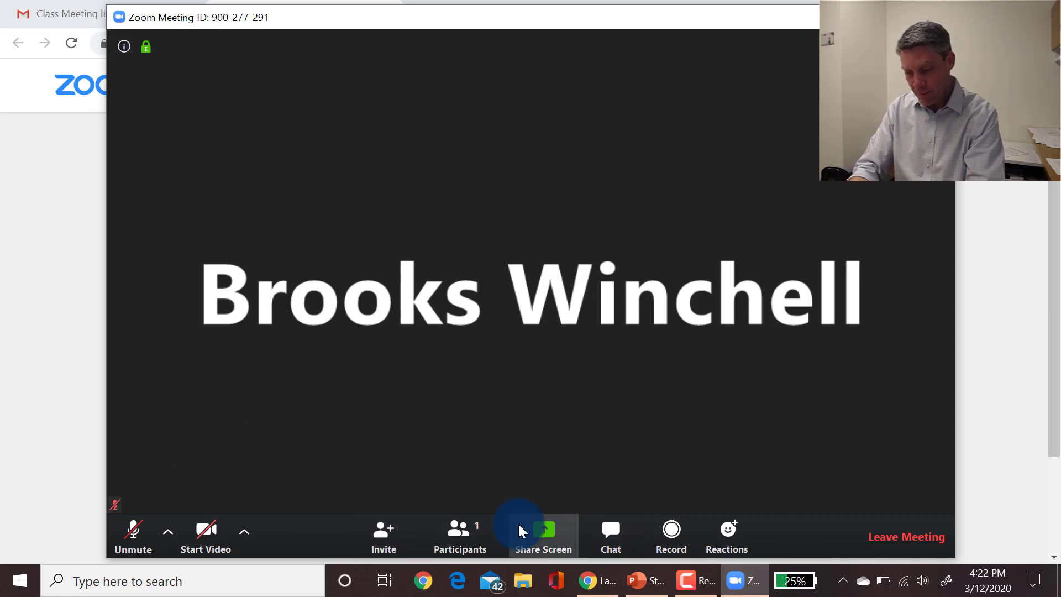
# Review the participants list, close it, and open the meeting chat.
pyautogui.click(457, 546)
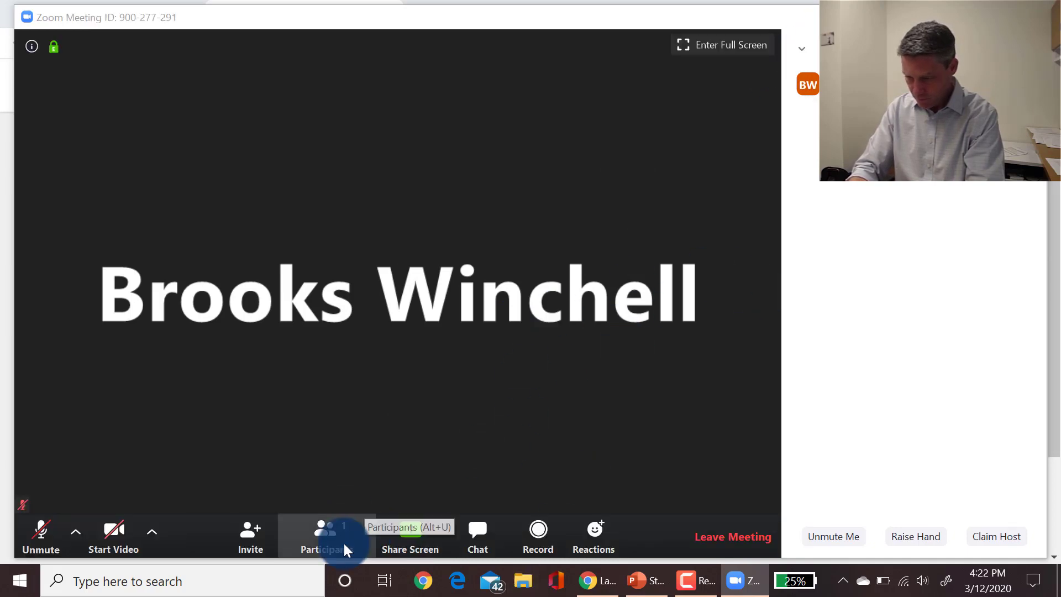
pyautogui.click(325, 549)
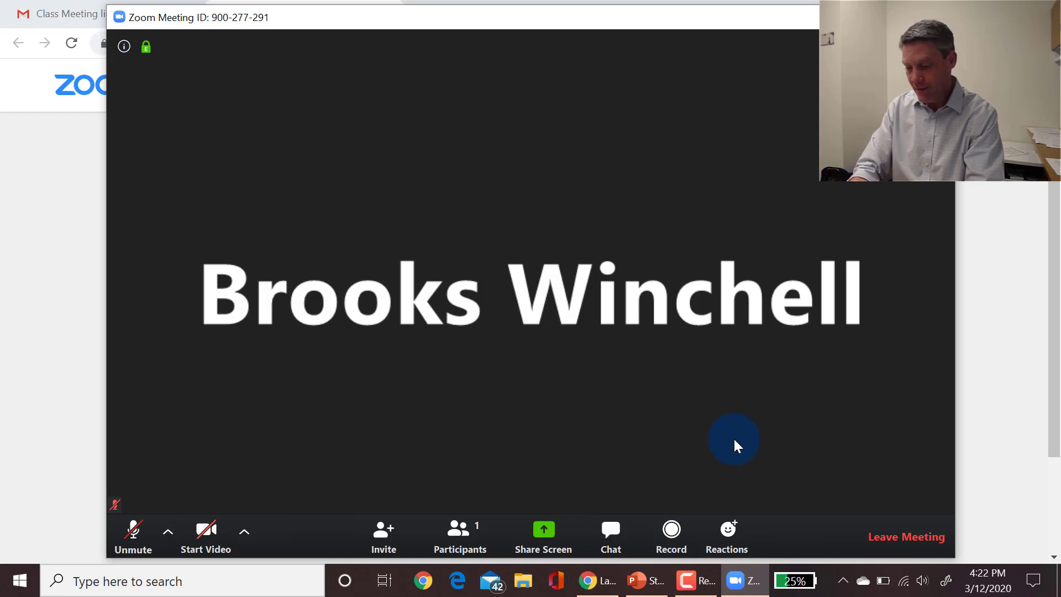
pyautogui.click(609, 542)
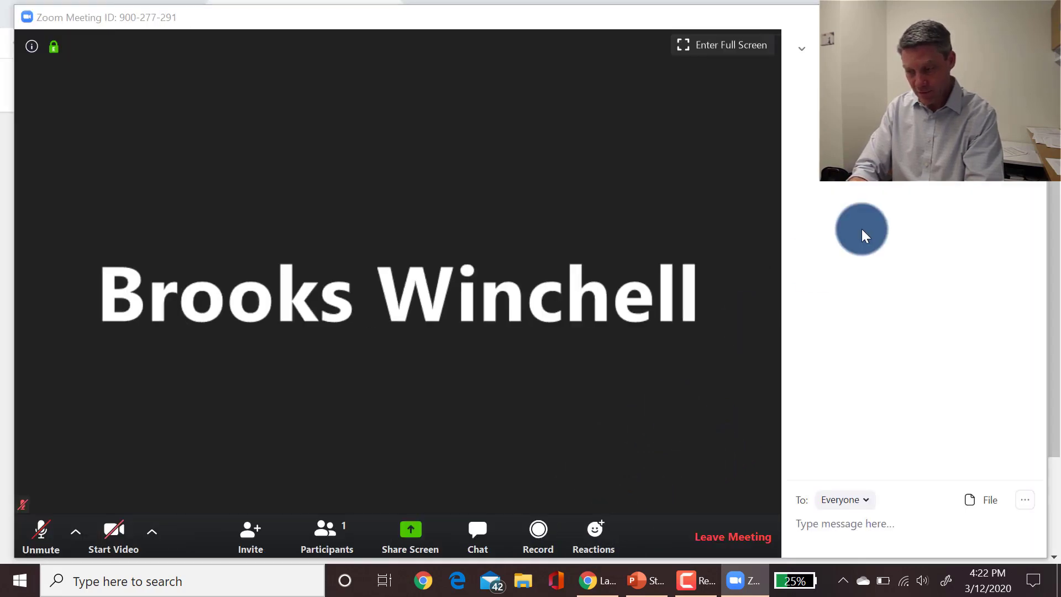
# Confirm chat goes to Everyone and send a thumbs-up reaction.
pyautogui.click(865, 499)
pyautogui.click(895, 495)
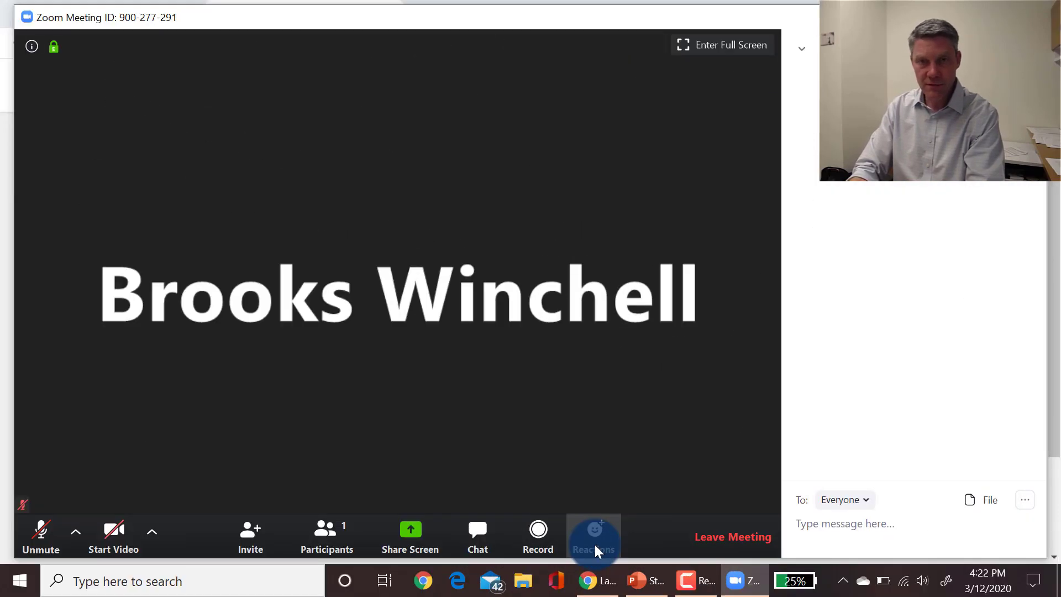
pyautogui.click(596, 548)
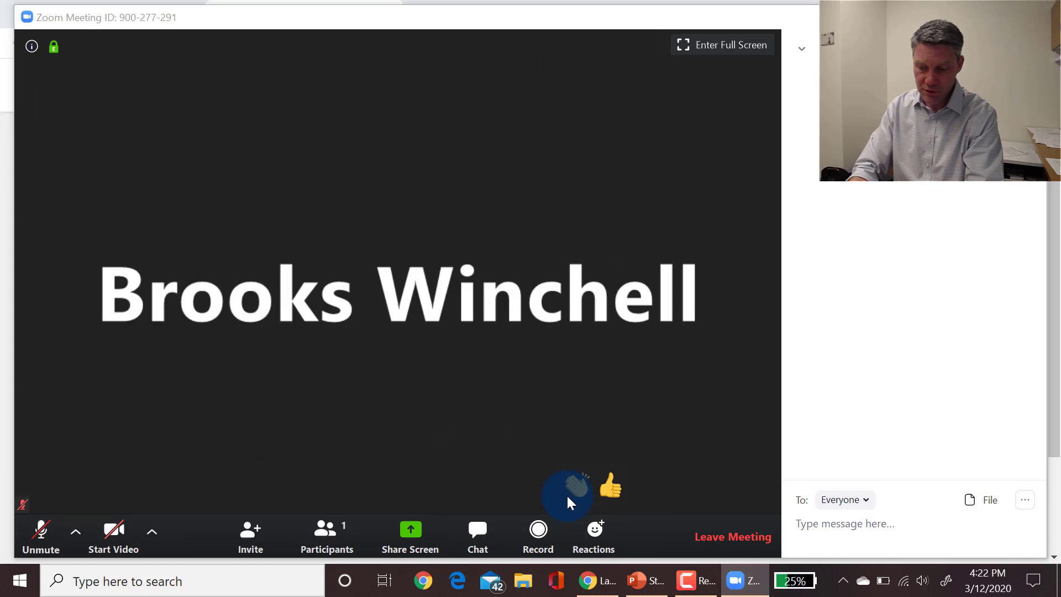
pyautogui.click(621, 489)
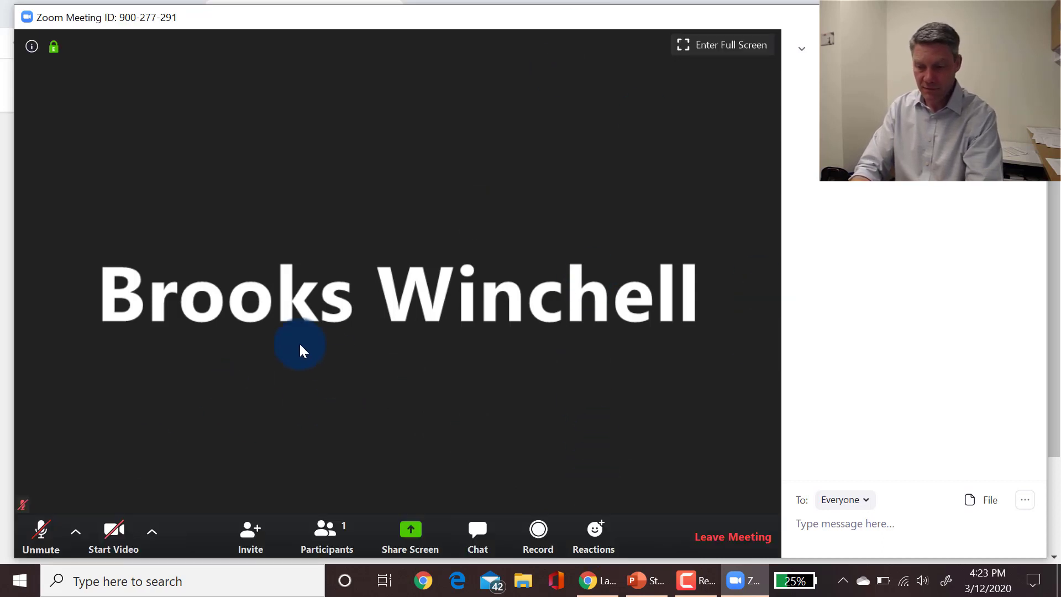
pyautogui.click(76, 532)
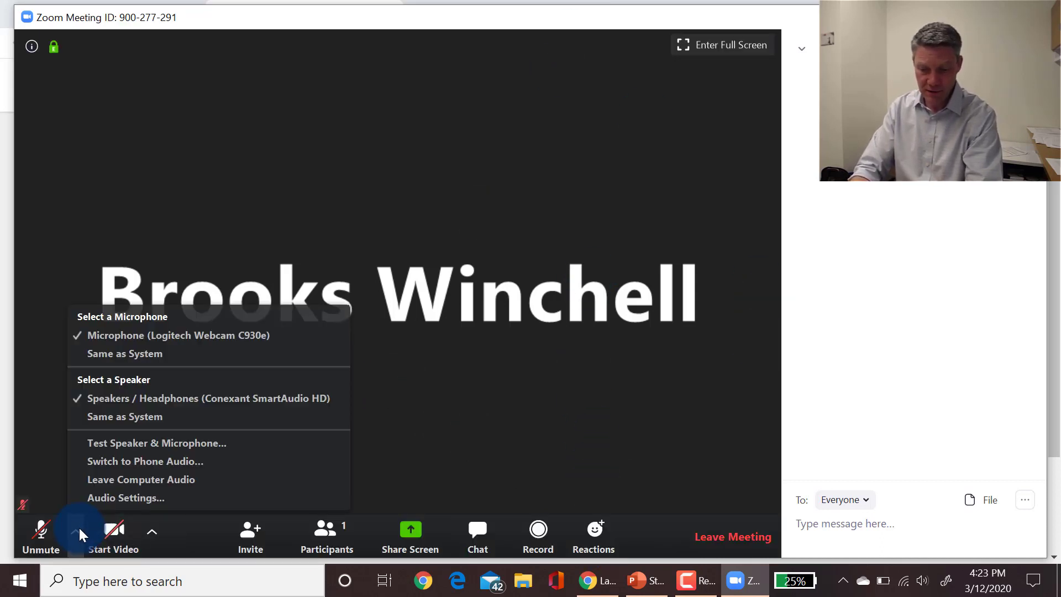
pyautogui.click(152, 532)
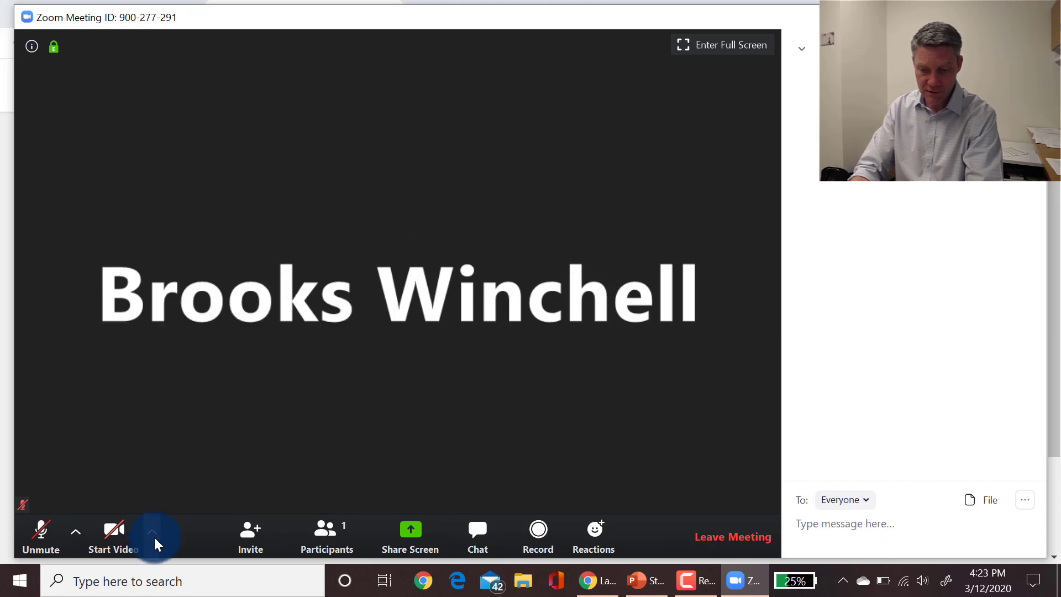
pyautogui.click(152, 532)
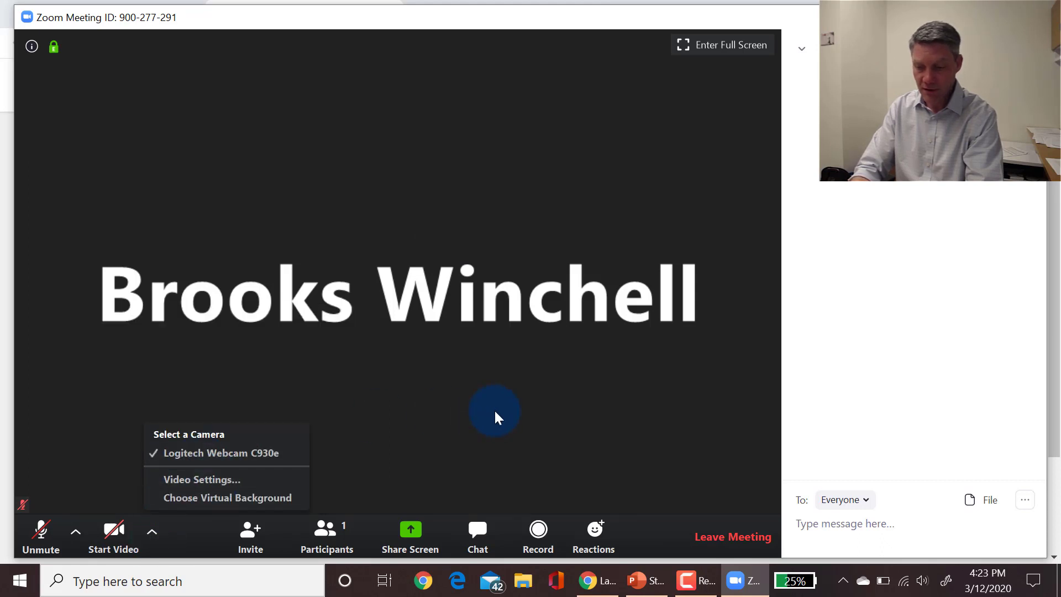
pyautogui.click(494, 474)
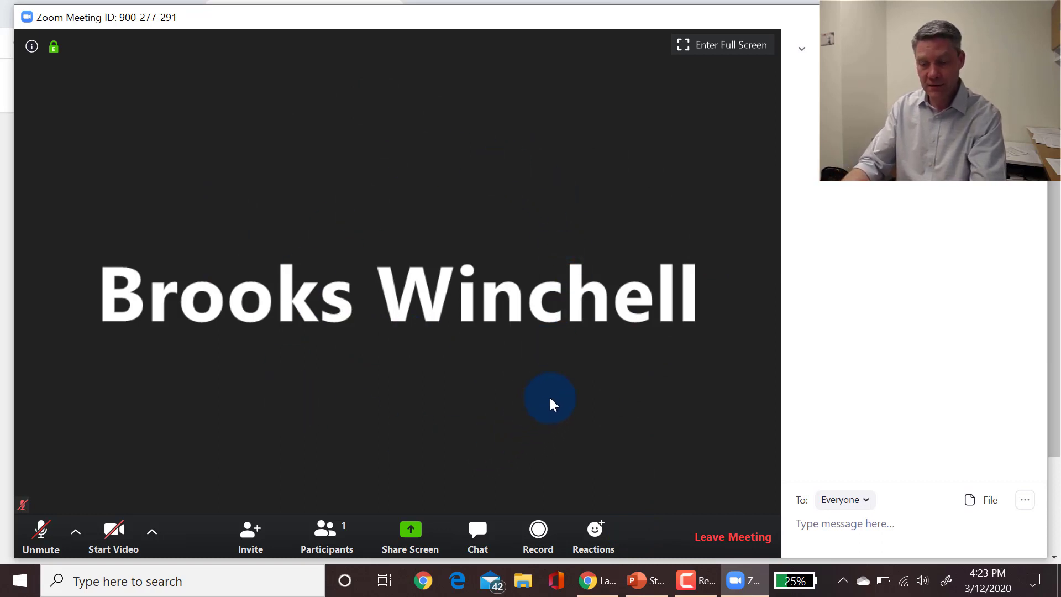
# Bring up the Leave meeting confirmation from the toolbar.
pyautogui.click(748, 537)
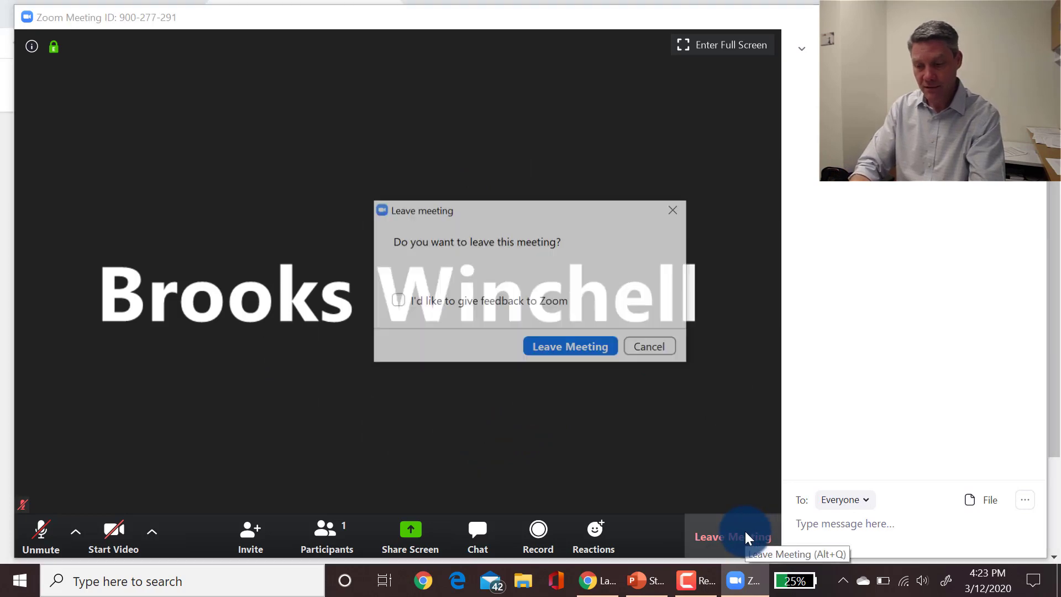